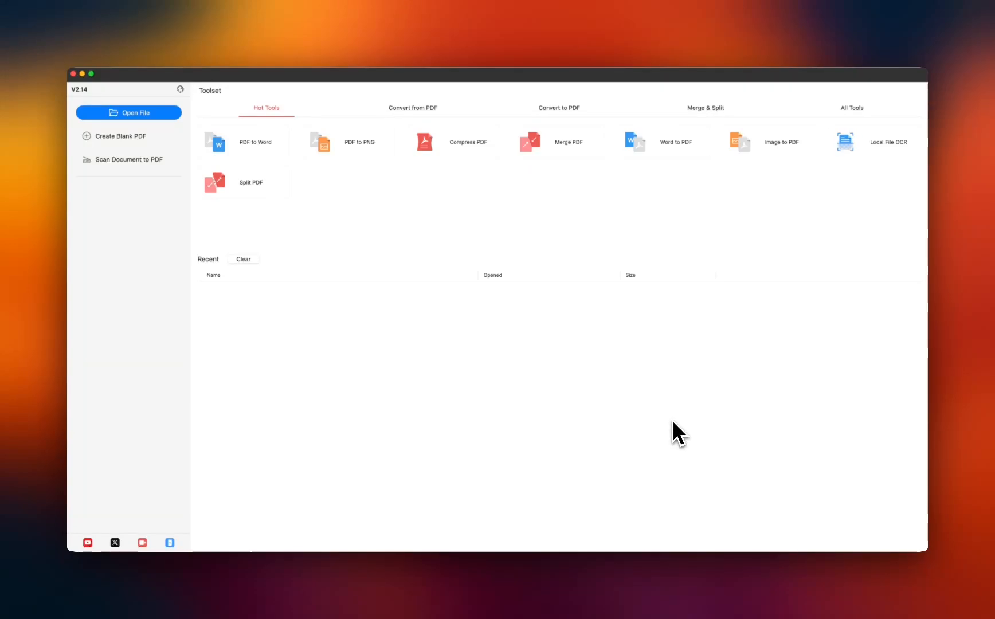
# Step: Start opening a file and browse to the MICRtype_Branded_Check_Bundle folder in Downloads, narrowing its column to see the subfolders
pyautogui.click(150, 114)
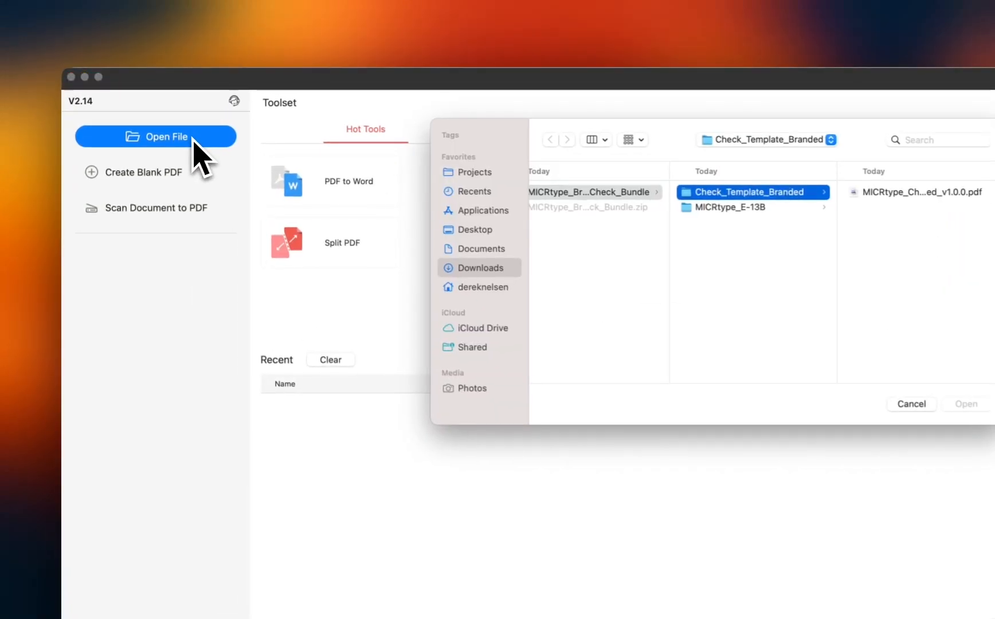
pyautogui.click(603, 217)
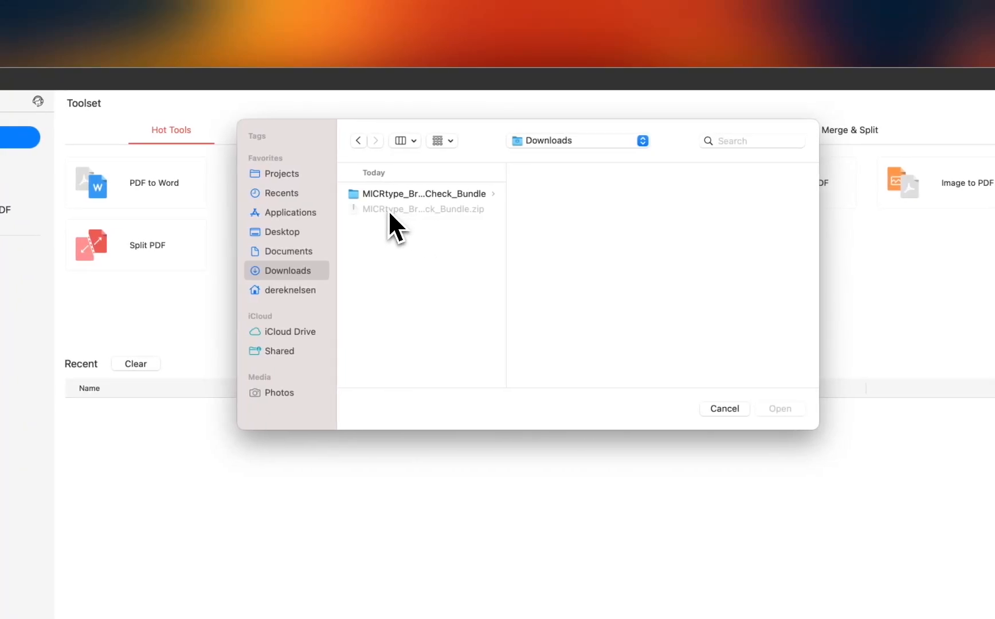
pyautogui.doubleClick(506, 239)
pyautogui.click(453, 195)
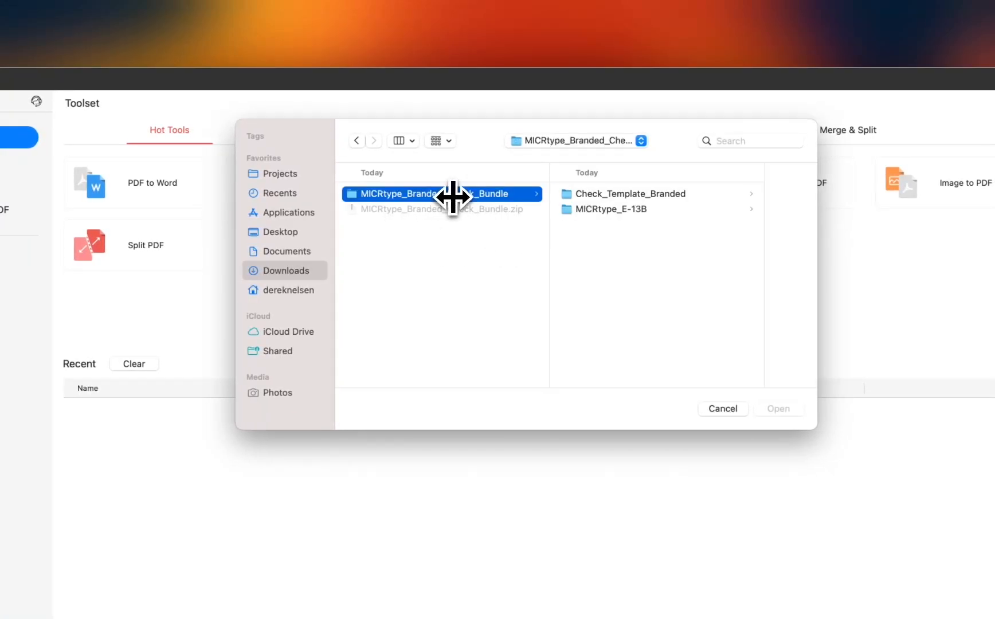
pyautogui.moveTo(548, 261); pyautogui.dragTo(451, 260)
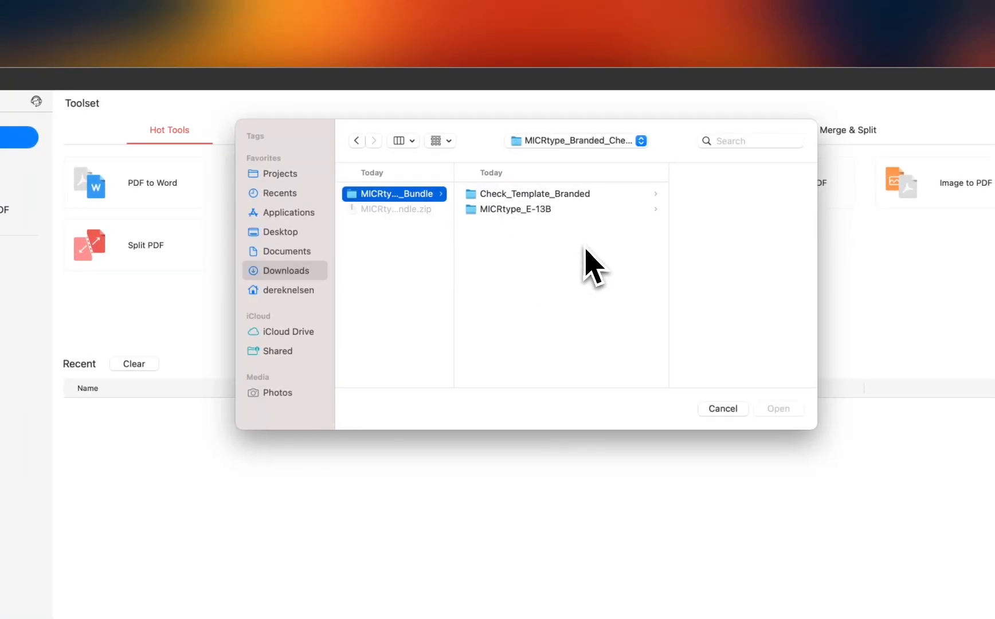
# Step: Look through the MICRtype_E-13B font folder, checking the Variable and Standard subfolders and the OTF font files
pyautogui.click(506, 214)
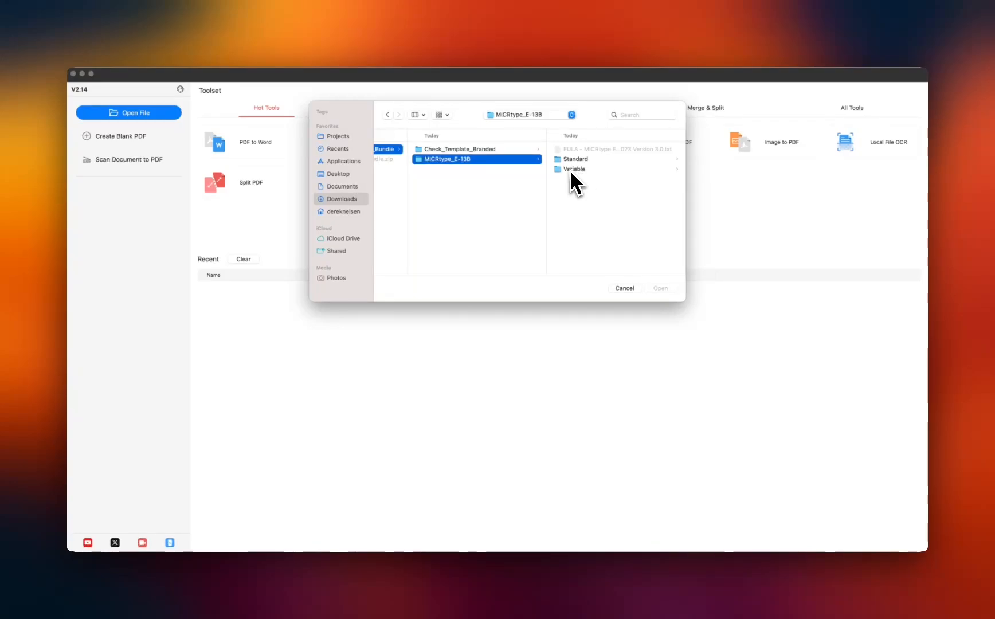
pyautogui.click(569, 170)
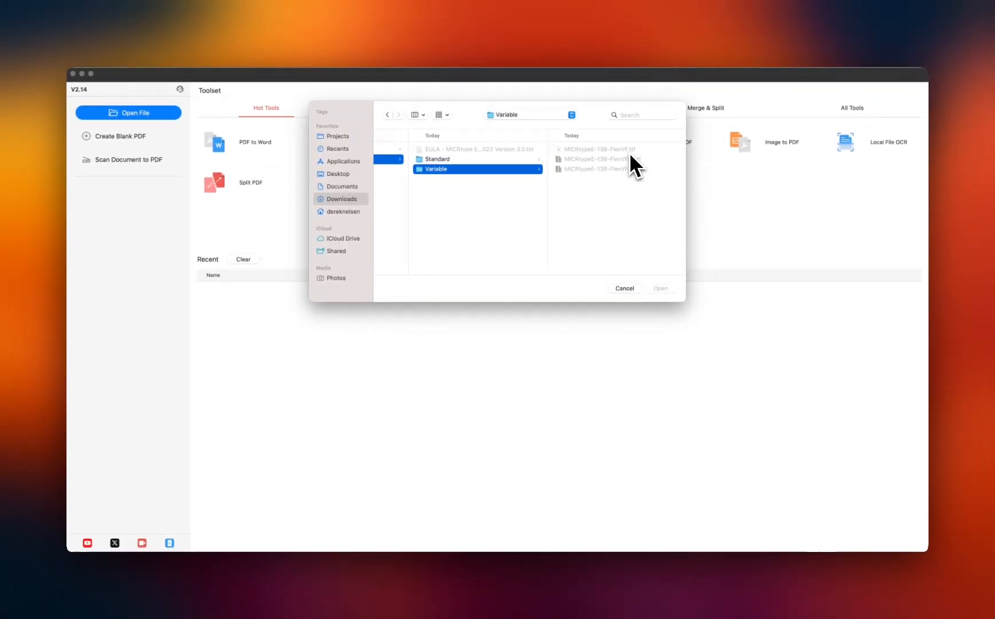
pyautogui.click(480, 159)
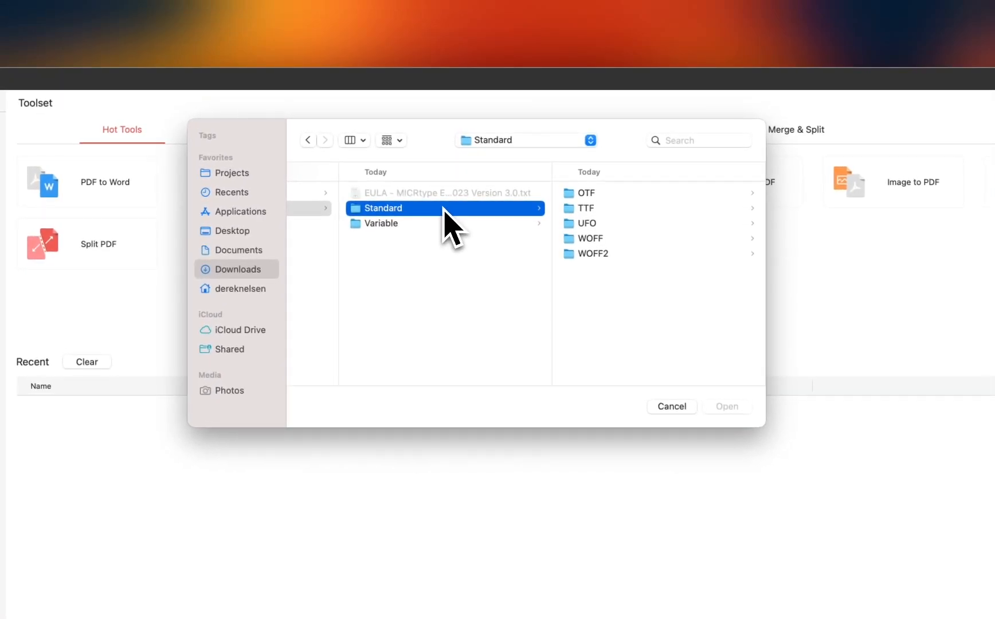
pyautogui.click(586, 209)
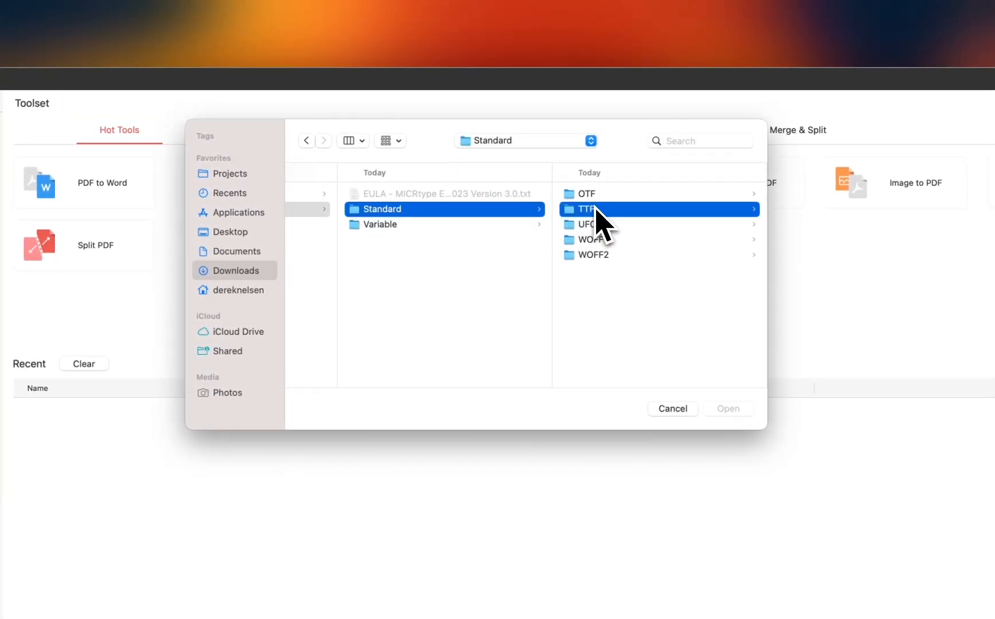
pyautogui.click(475, 196)
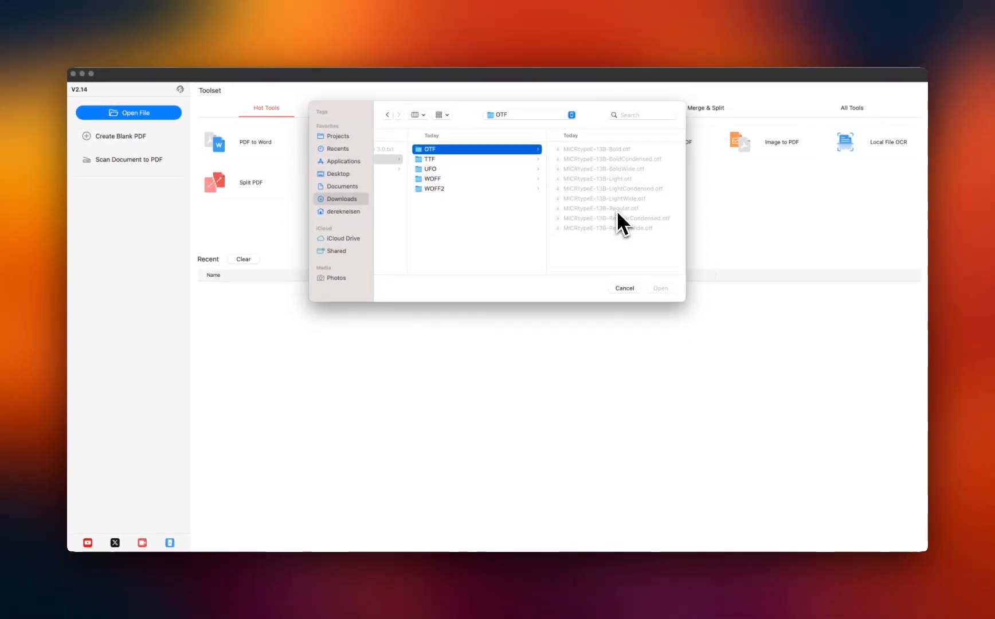
# Step: Open the MICRtype check template v1.0.0 PDF from the Check_Template_Branded folder and start editing its text and images
pyautogui.hscroll(-5, 617, 211)
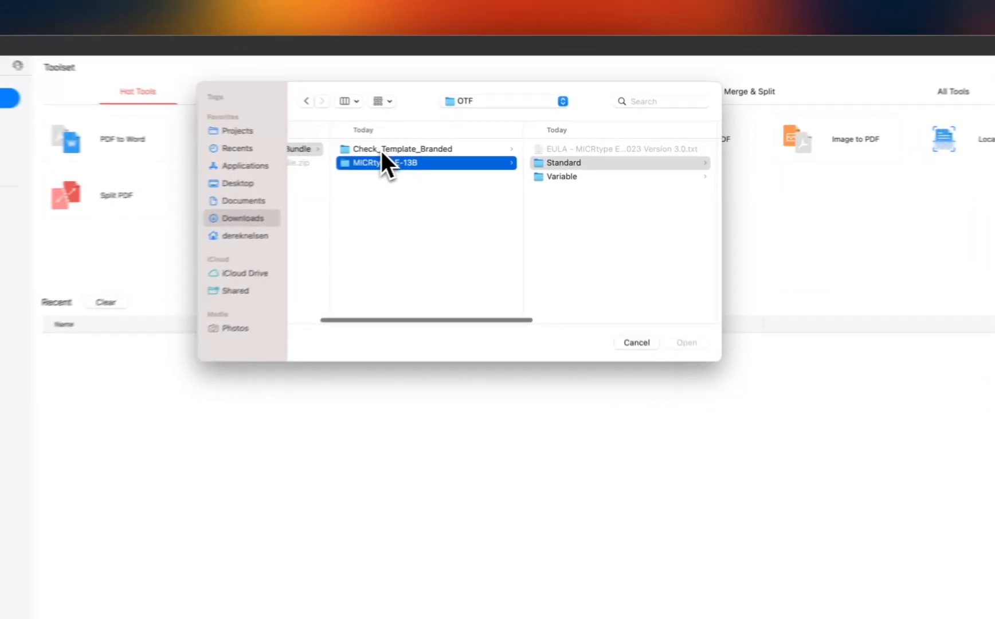
pyautogui.click(442, 149)
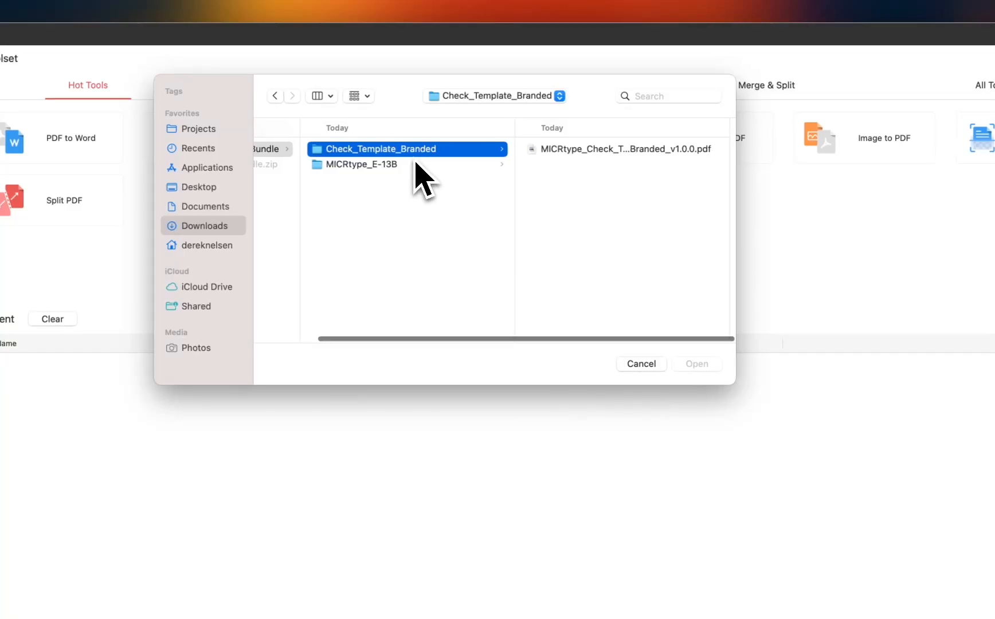
pyautogui.click(653, 150)
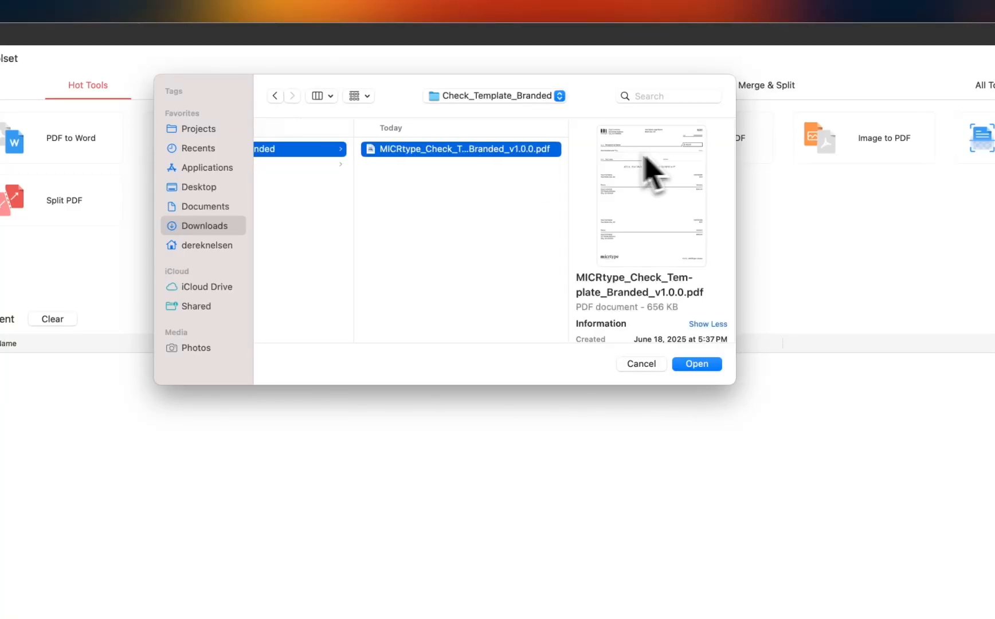
pyautogui.click(696, 366)
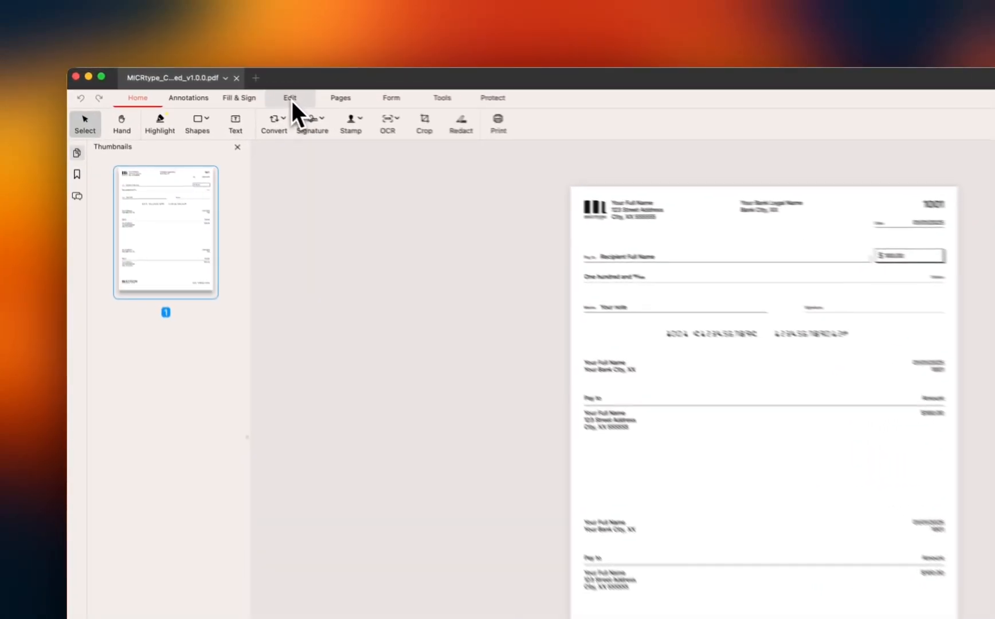
pyautogui.click(225, 89)
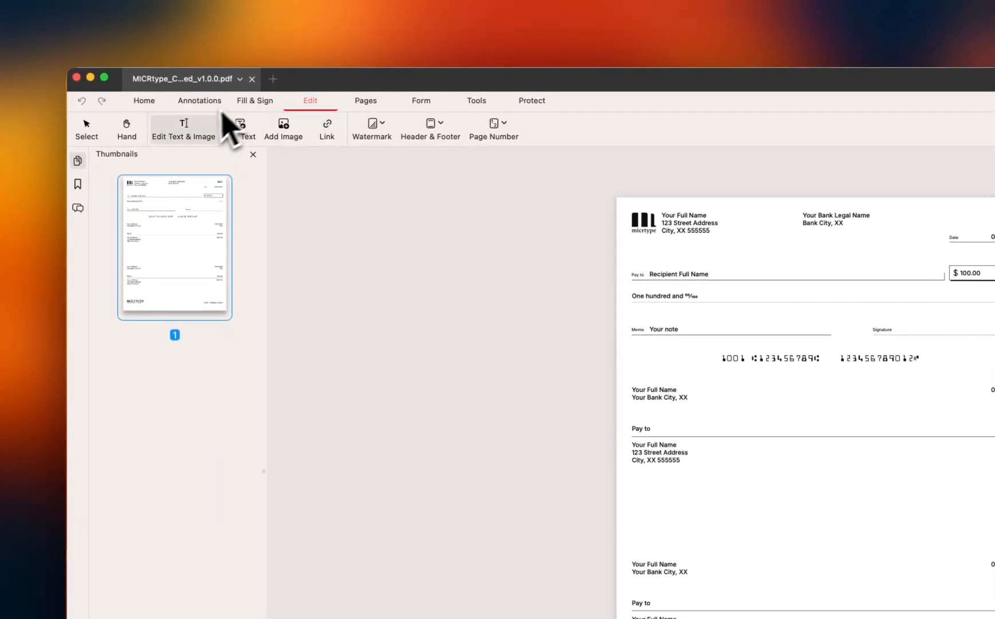
pyautogui.click(198, 125)
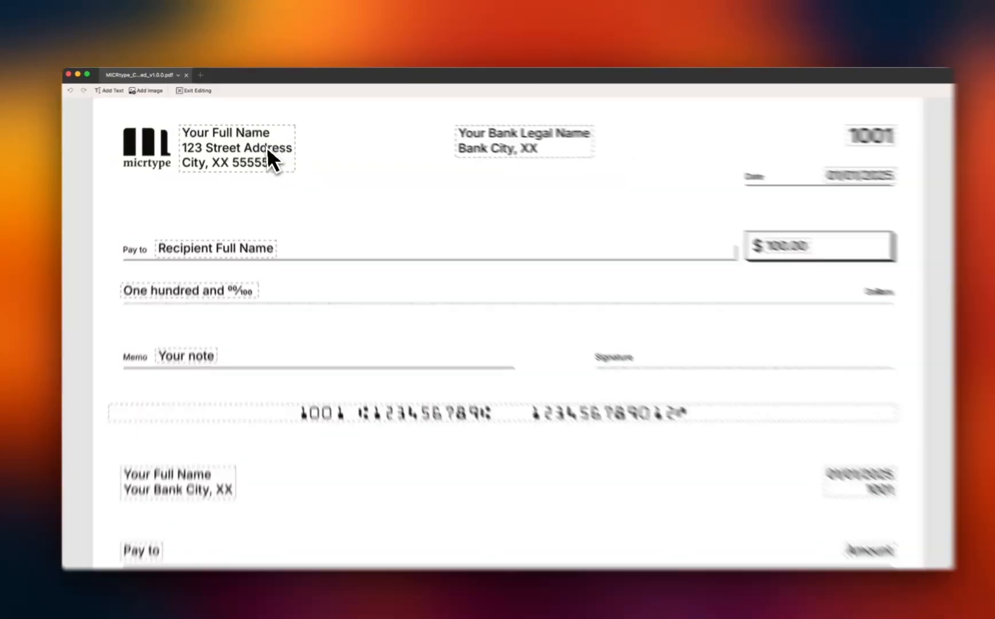
# Step: Inspect the check's editable text blocks: payer details, bank, check number, date, recipient, numeric amount, written amount and memo
pyautogui.click(268, 150)
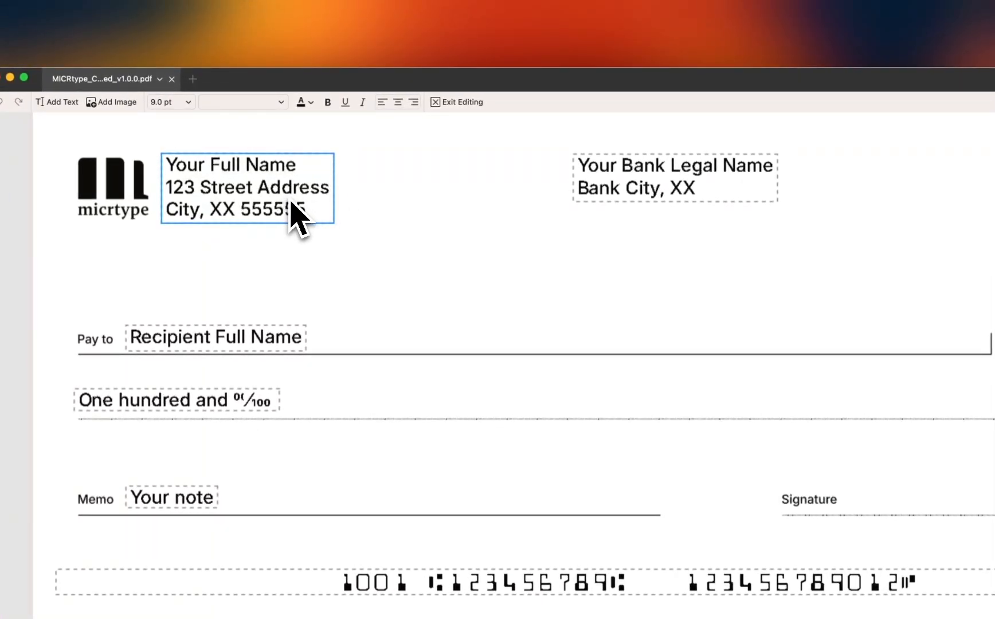
pyautogui.click(600, 197)
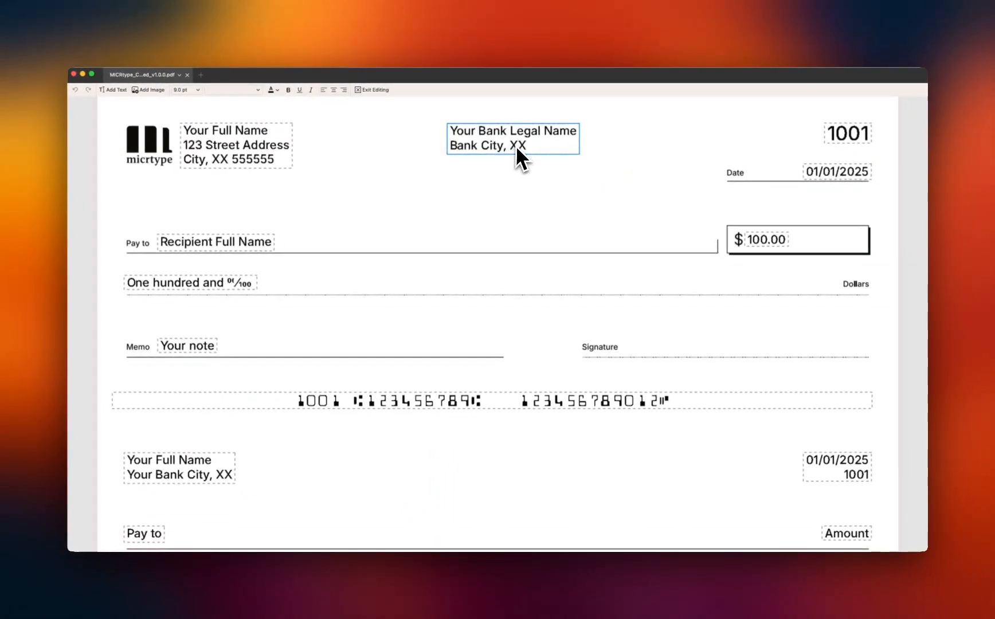
pyautogui.click(846, 140)
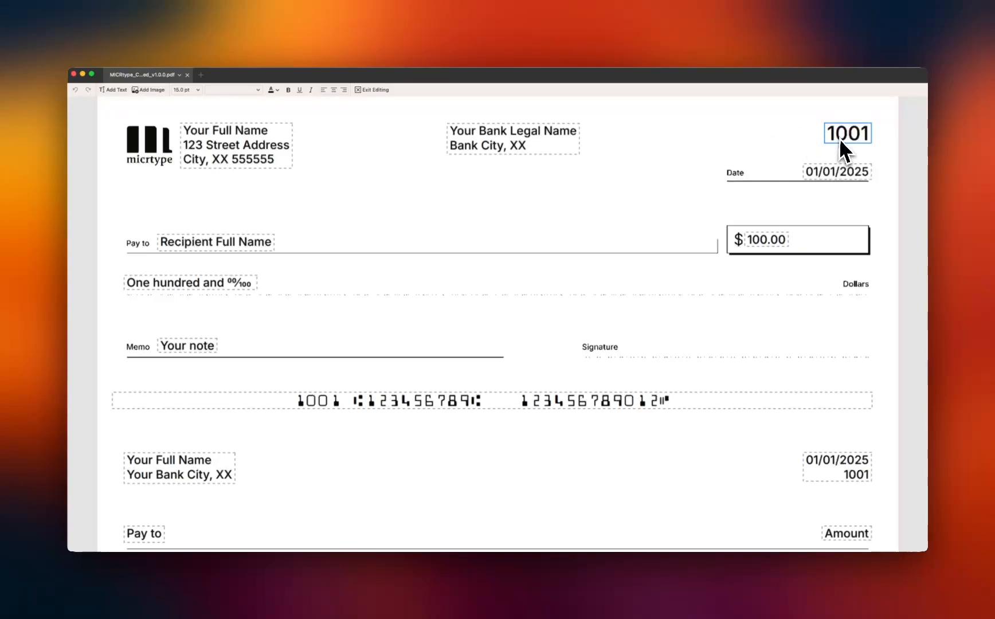
pyautogui.click(833, 171)
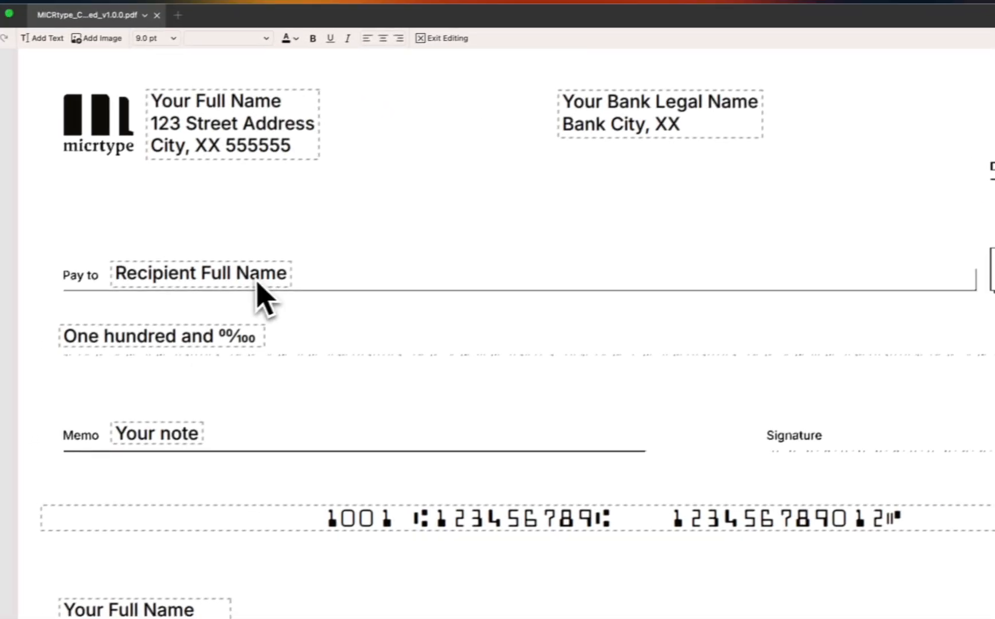
pyautogui.click(257, 281)
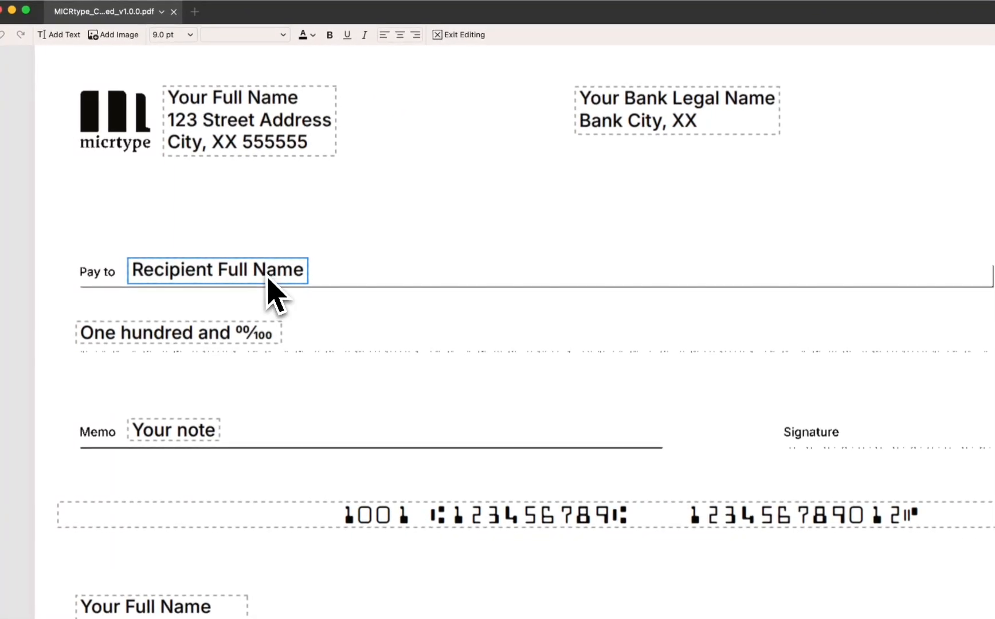
pyautogui.click(779, 275)
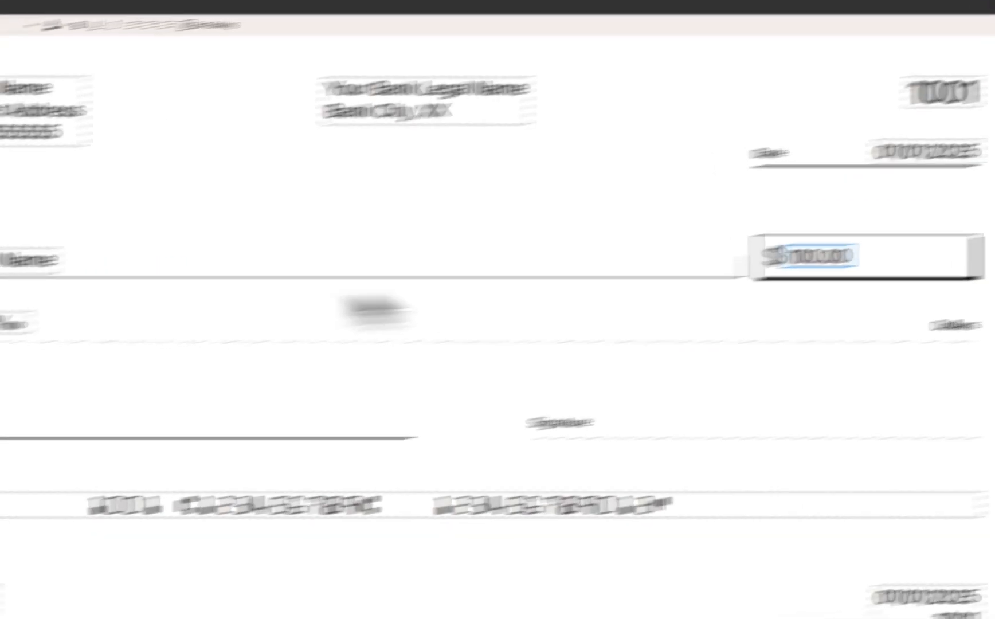
pyautogui.click(131, 336)
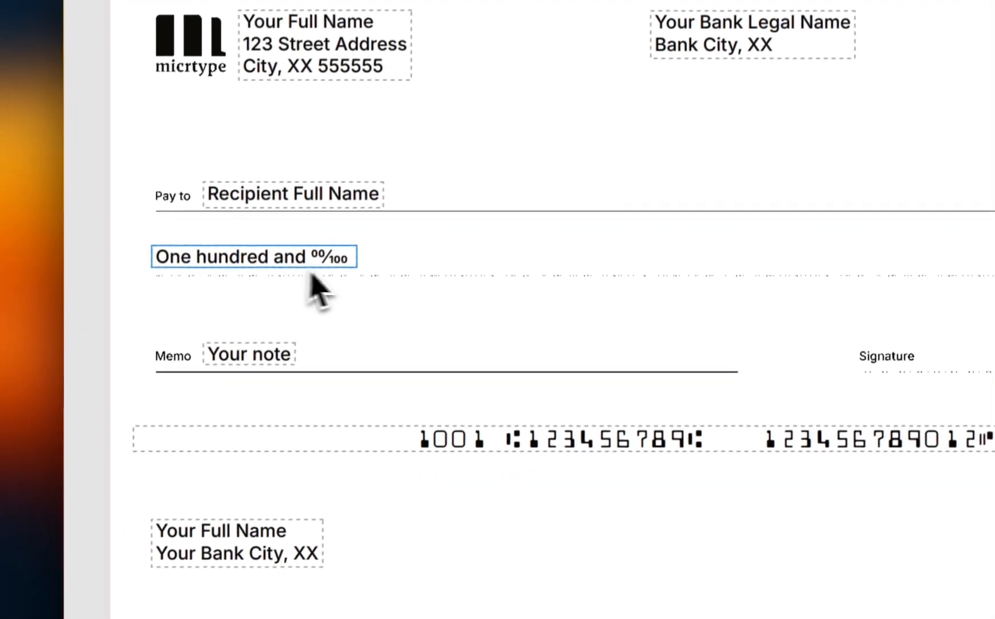
pyautogui.click(259, 360)
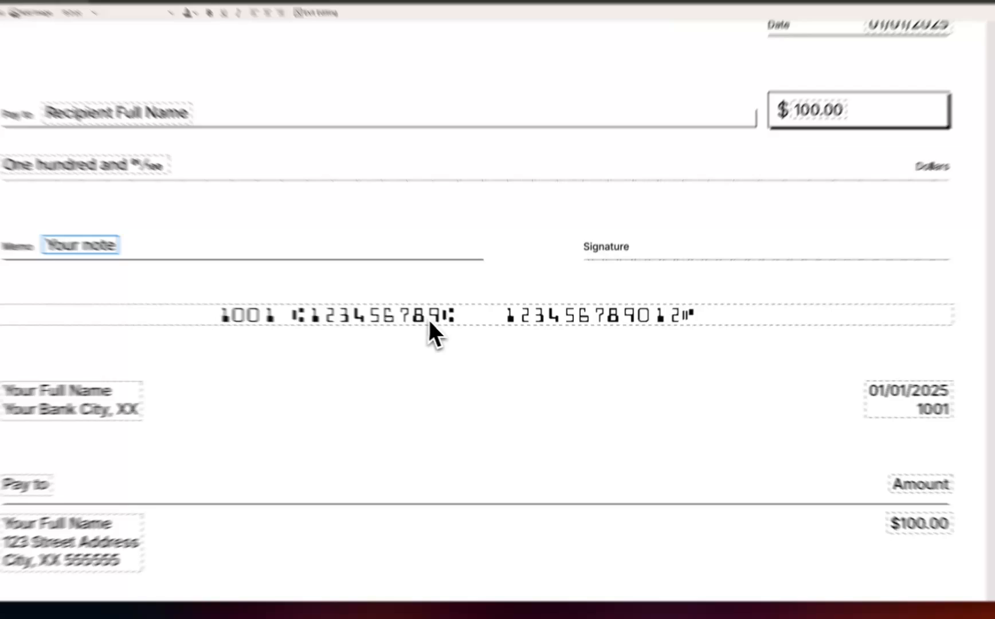
# Step: Examine the MICR line's check number, routing number and account number sections, including the special symbols that delimit them
pyautogui.click(460, 377)
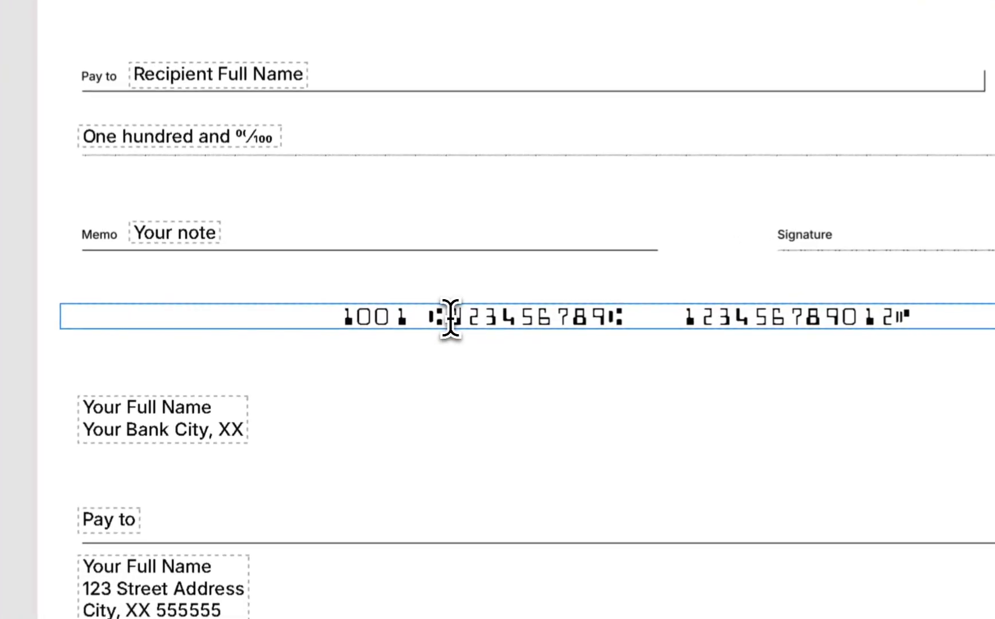
pyautogui.moveTo(336, 315)
pyautogui.mouseDown()
pyautogui.moveTo(410, 318)
pyautogui.moveTo(321, 319)
pyautogui.mouseUp()
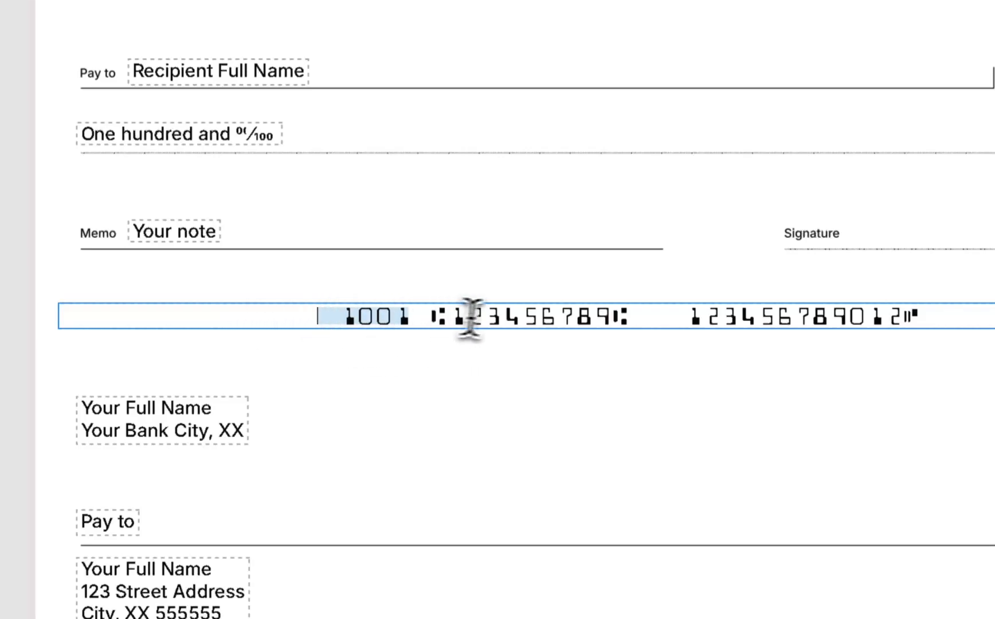
pyautogui.moveTo(451, 316)
pyautogui.mouseDown()
pyautogui.moveTo(608, 317)
pyautogui.moveTo(449, 317)
pyautogui.moveTo(463, 317)
pyautogui.mouseUp()
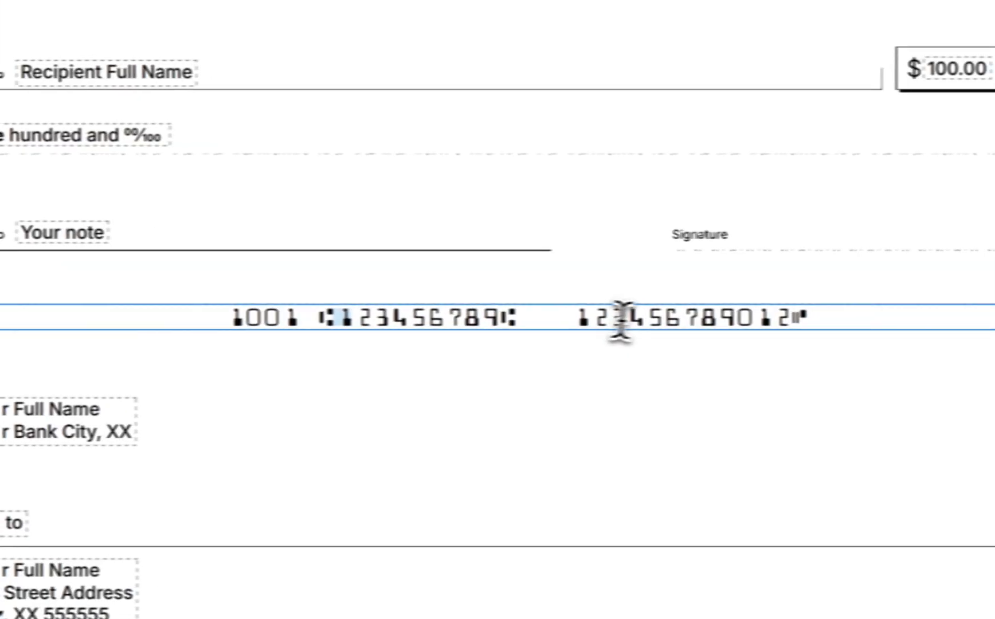
pyautogui.moveTo(543, 319); pyautogui.dragTo(699, 318)
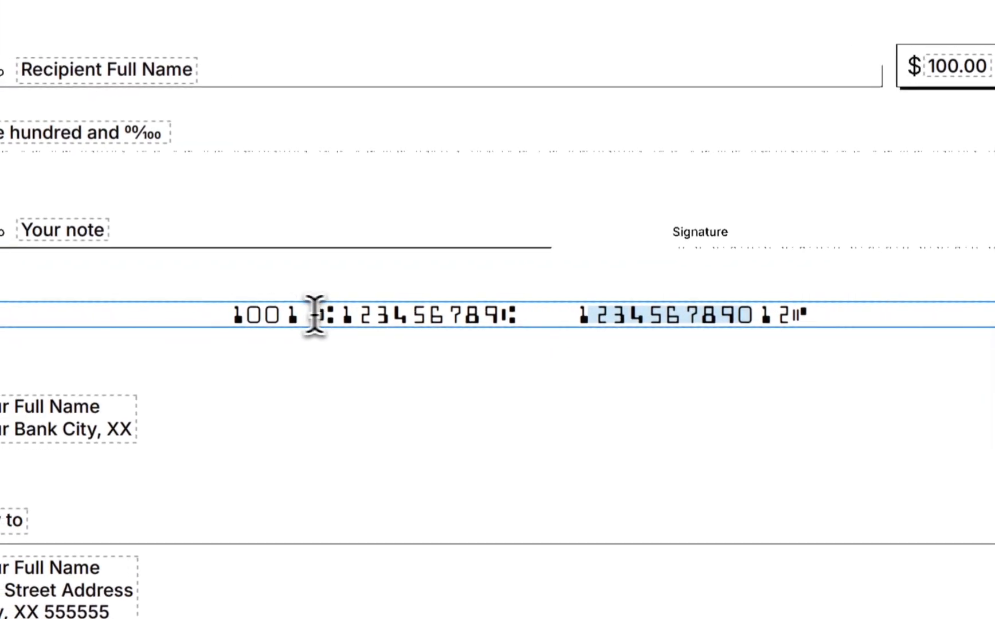
pyautogui.moveTo(349, 315); pyautogui.dragTo(405, 316)
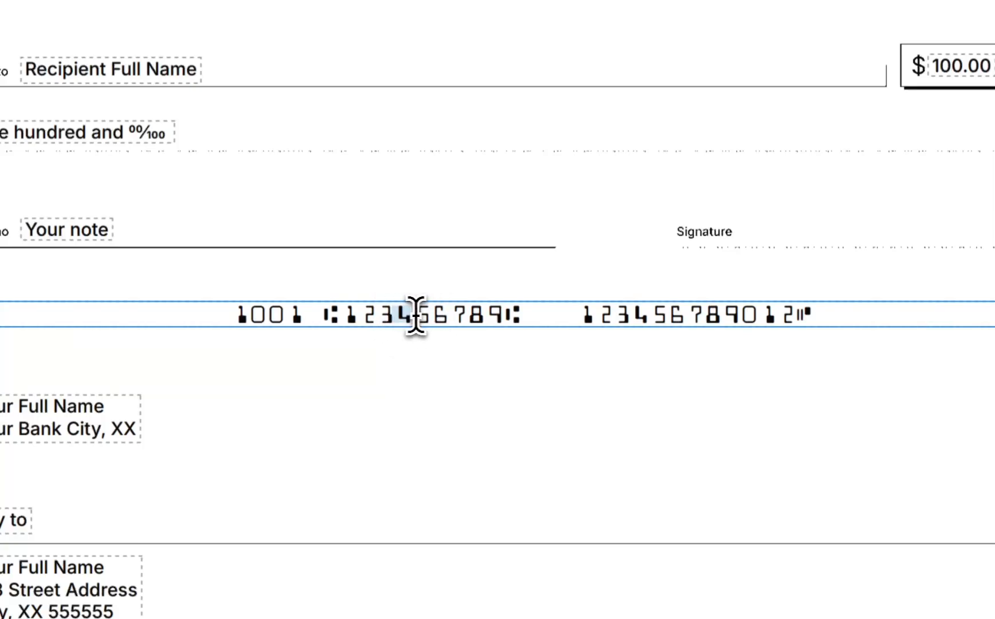
pyautogui.moveTo(410, 317); pyautogui.dragTo(440, 317)
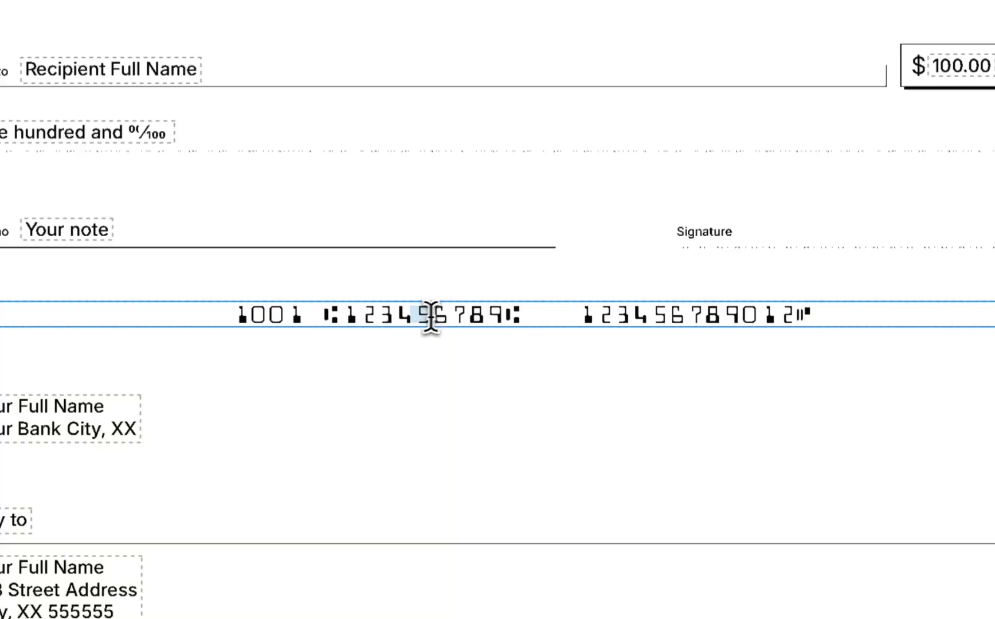
pyautogui.click(476, 315)
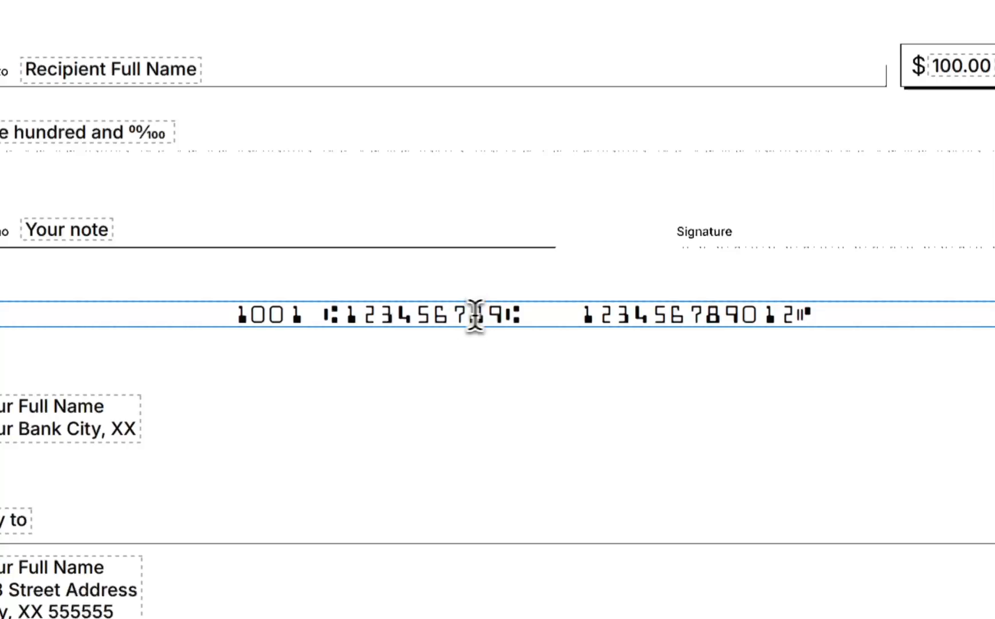
pyautogui.click(580, 317)
pyautogui.moveTo(690, 313); pyautogui.dragTo(430, 312)
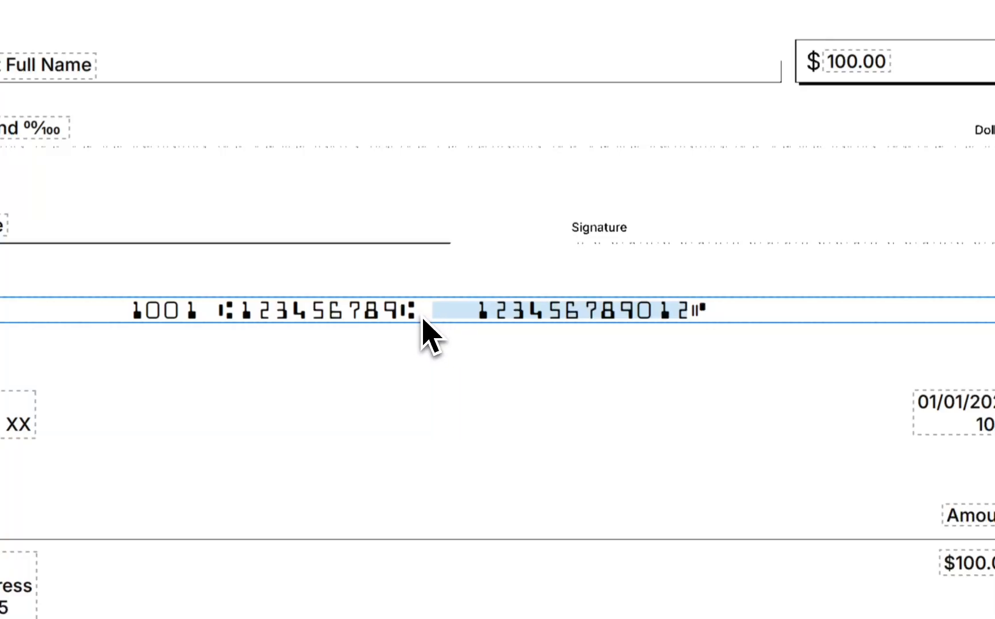
pyautogui.moveTo(691, 313); pyautogui.dragTo(702, 313)
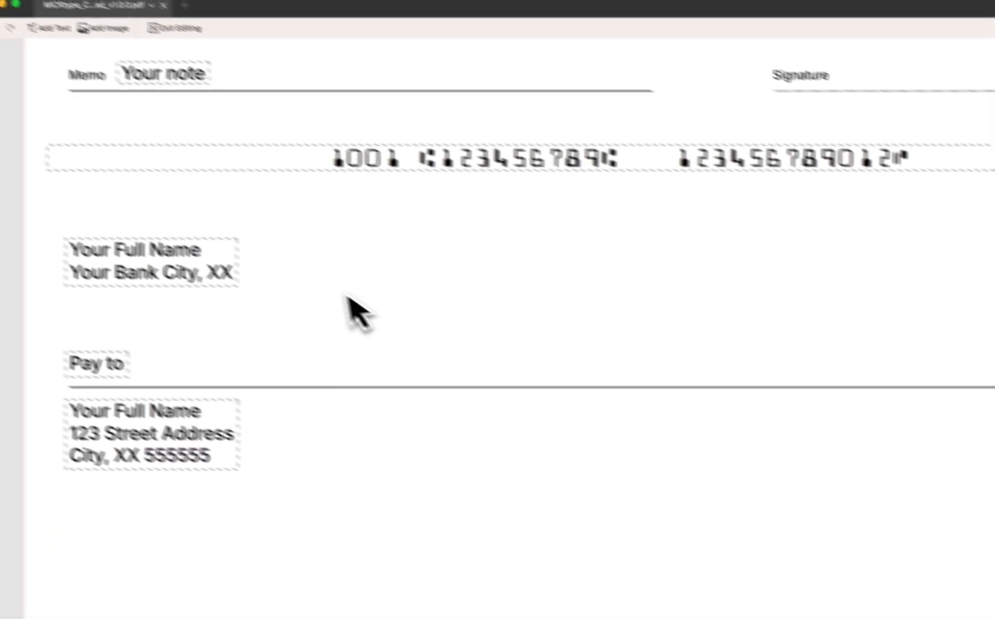
# Step: Review the two payment stubs below the check, including their payer, date, check number, payee and amount blocks
pyautogui.scroll(-2, 346, 297)
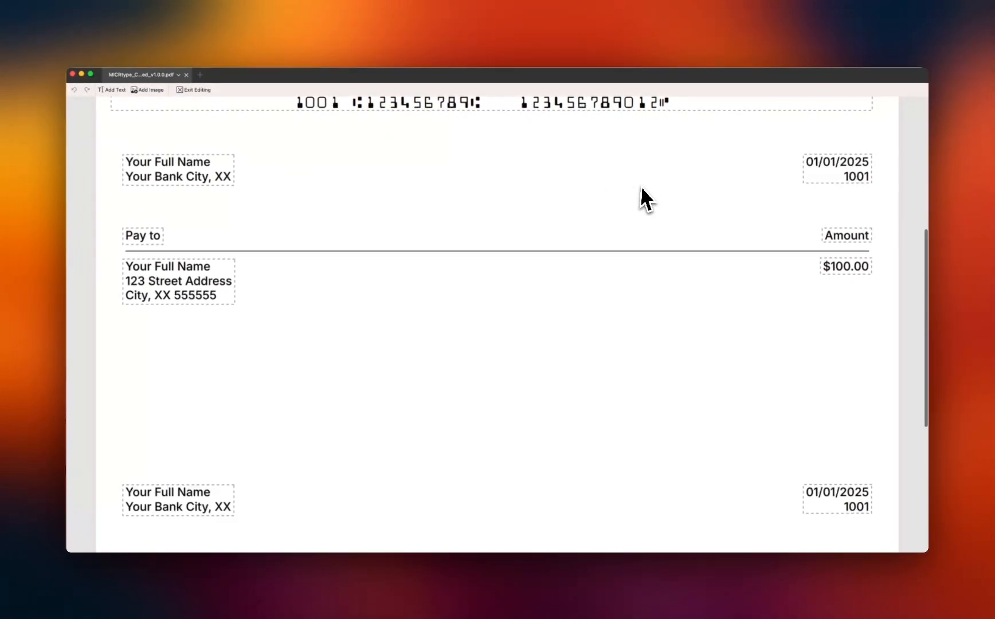
pyautogui.scroll(-2, 627, 189)
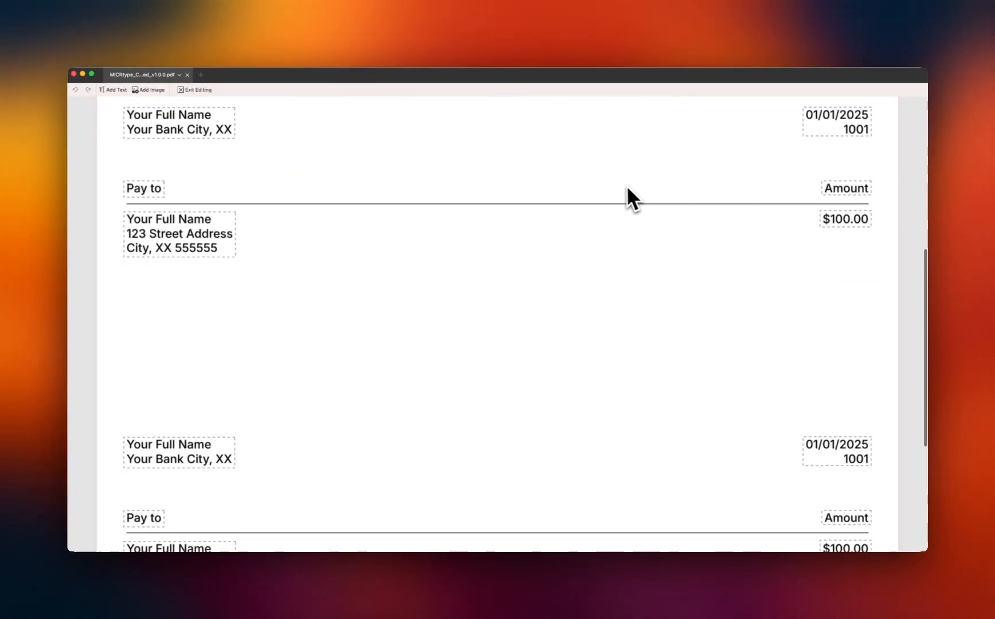
pyautogui.scroll(-4, 616, 187)
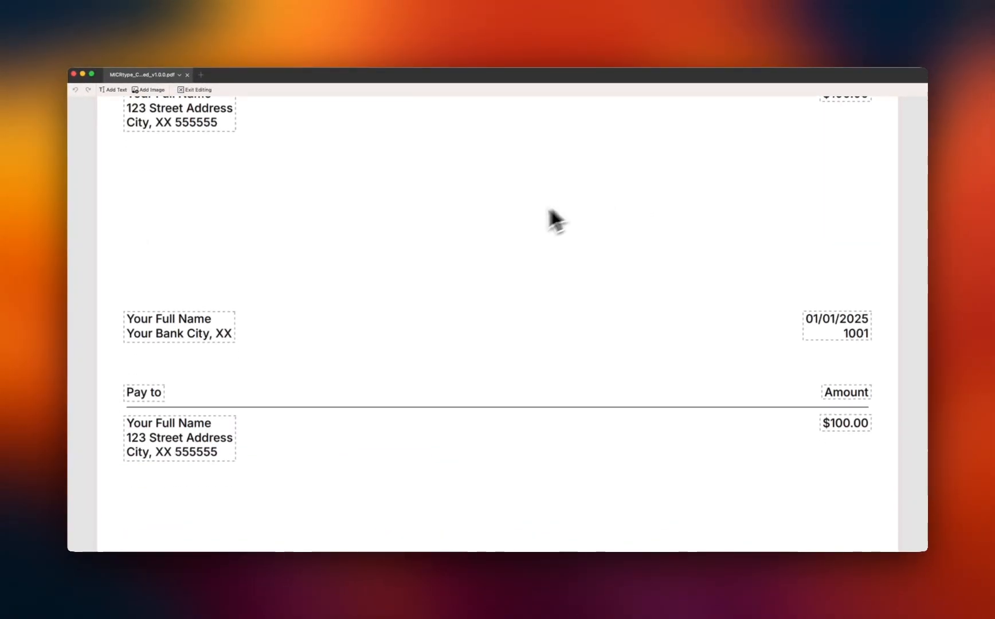
# Step: Review the second stub down to the logo and version footer, and exit text and image editing
pyautogui.scroll(-1, 341, 291)
pyautogui.scroll(-1, 340, 290)
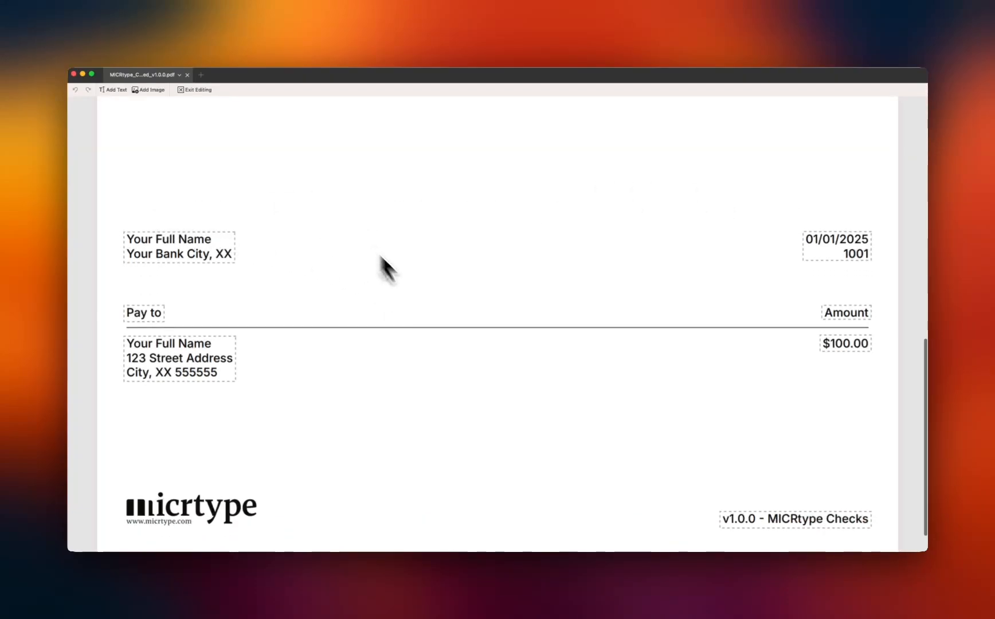
pyautogui.scroll(-1, 393, 304)
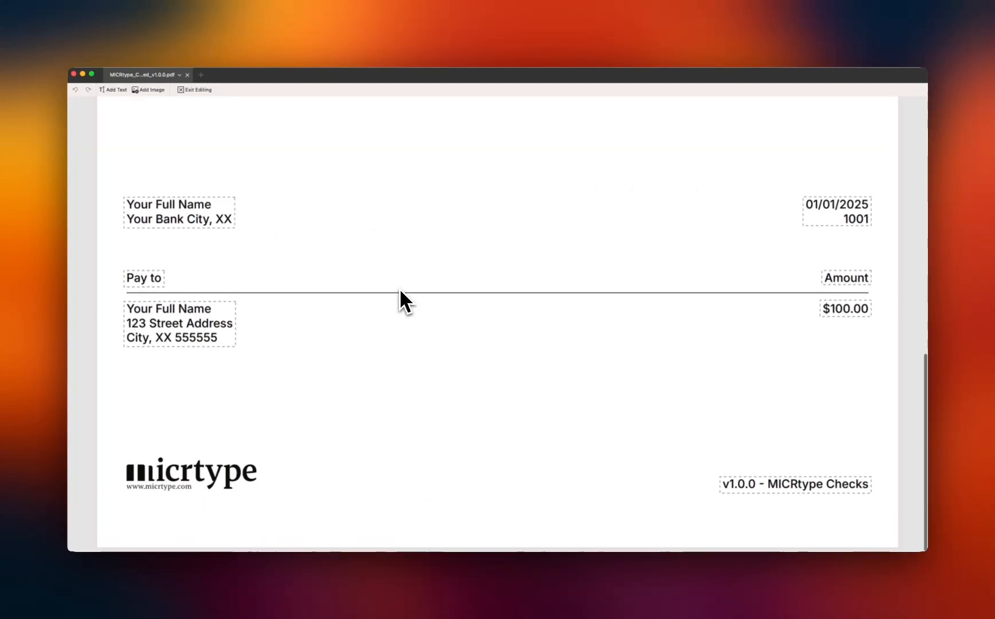
pyautogui.scroll(10, 393, 315)
pyautogui.click(195, 90)
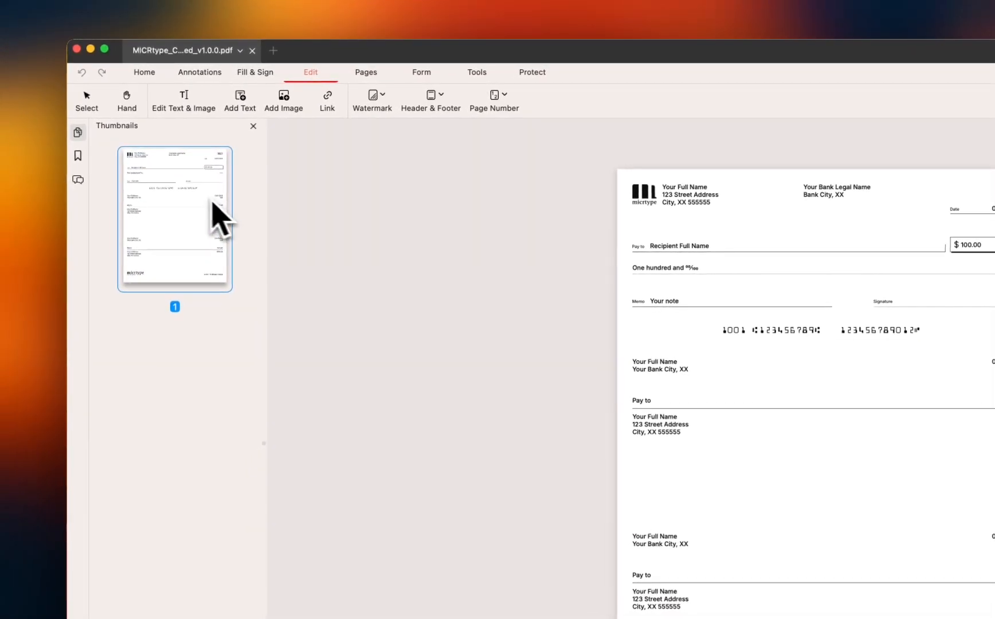
# Step: Duplicate the check page by copying and pasting it as page 2, and return to page 1
pyautogui.rightClick(163, 195)
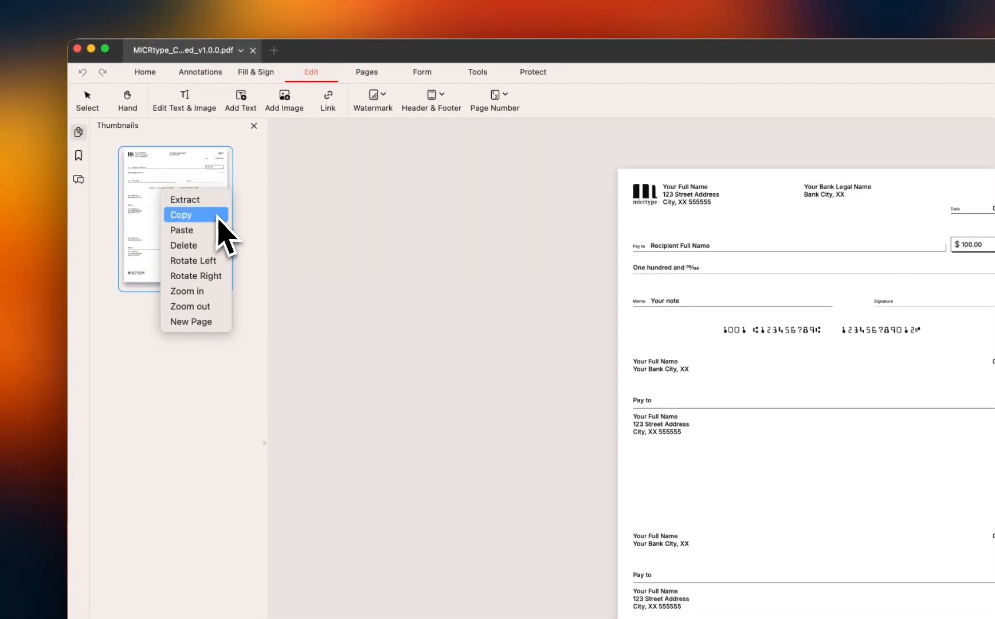
pyautogui.click(218, 213)
pyautogui.rightClick(182, 219)
pyautogui.click(201, 251)
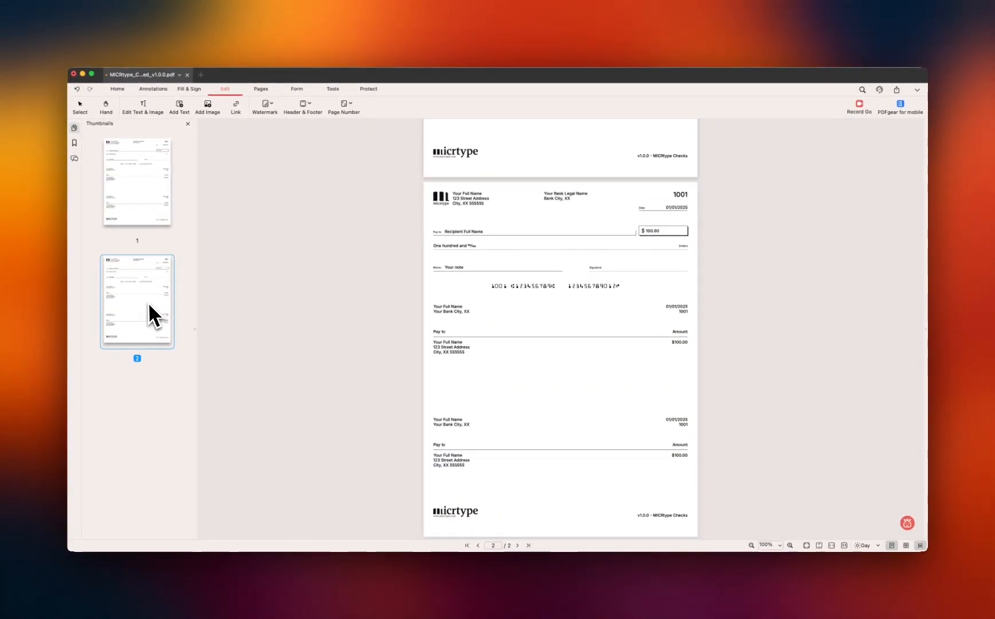
pyautogui.click(152, 212)
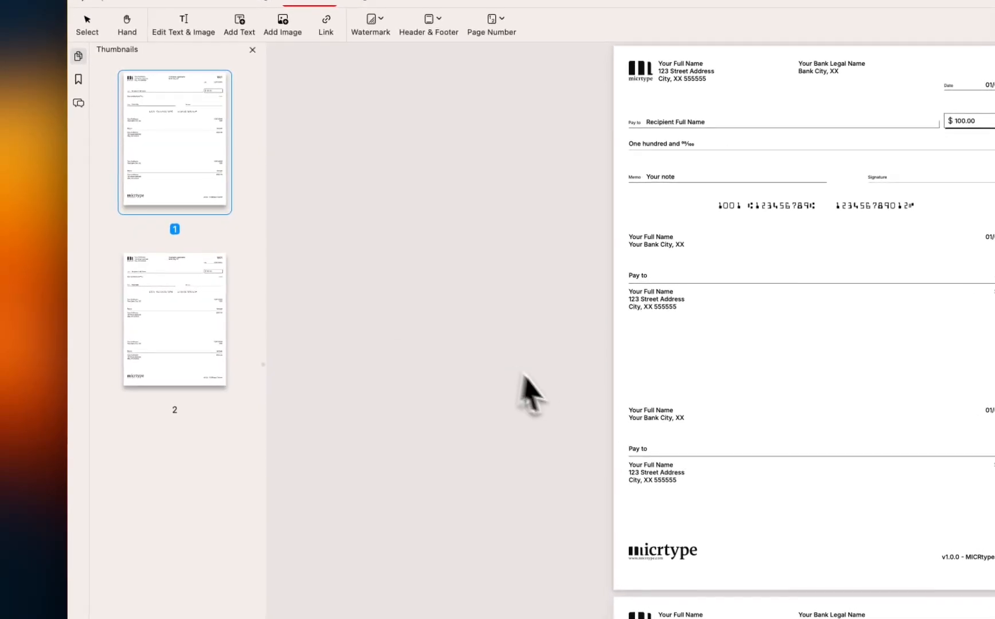